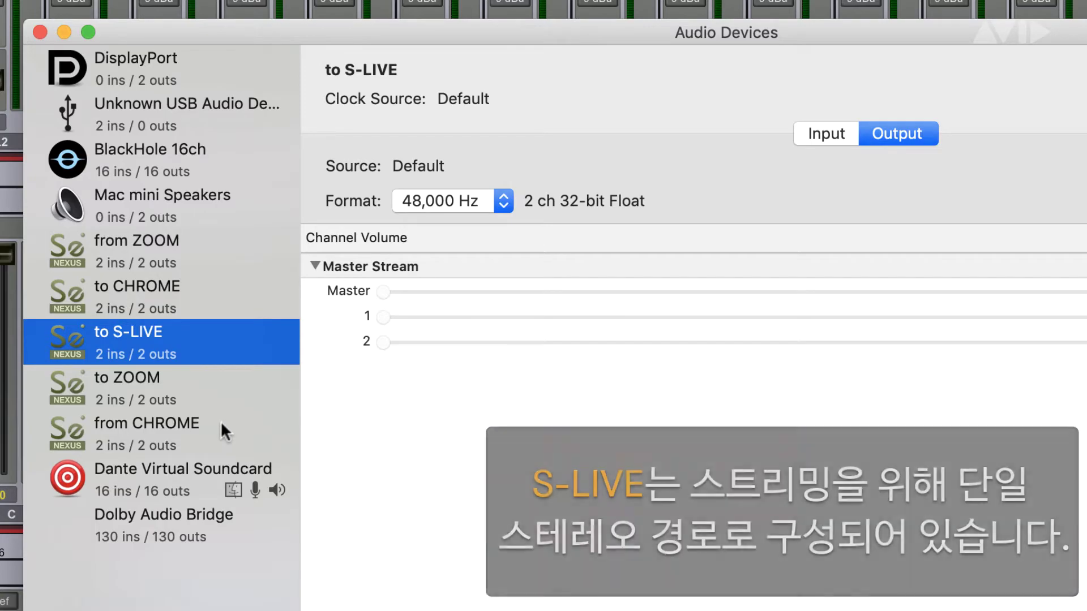
Step: Select the from CHROME device in the Audio Devices list to view its settings
{"action": "left_click", "coordinate": [219, 423]}
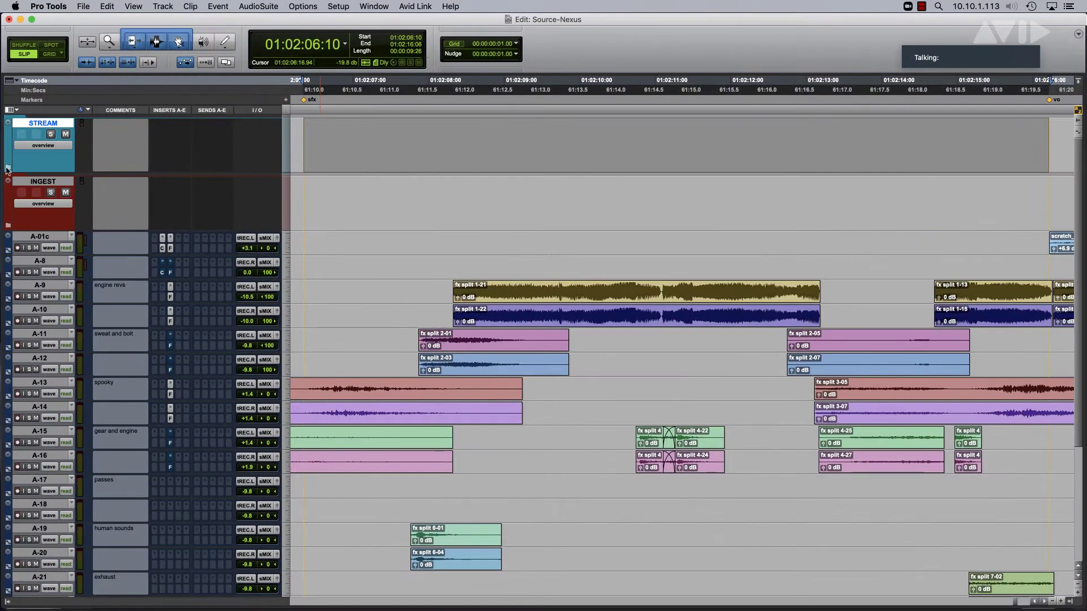
Step: Switch to Pro Tools, expand the STREAM folder track and select its MTRX, ZOOM, CHROME and S-LIVE tracks one after another
{"action": "left_click", "coordinate": [8, 168]}
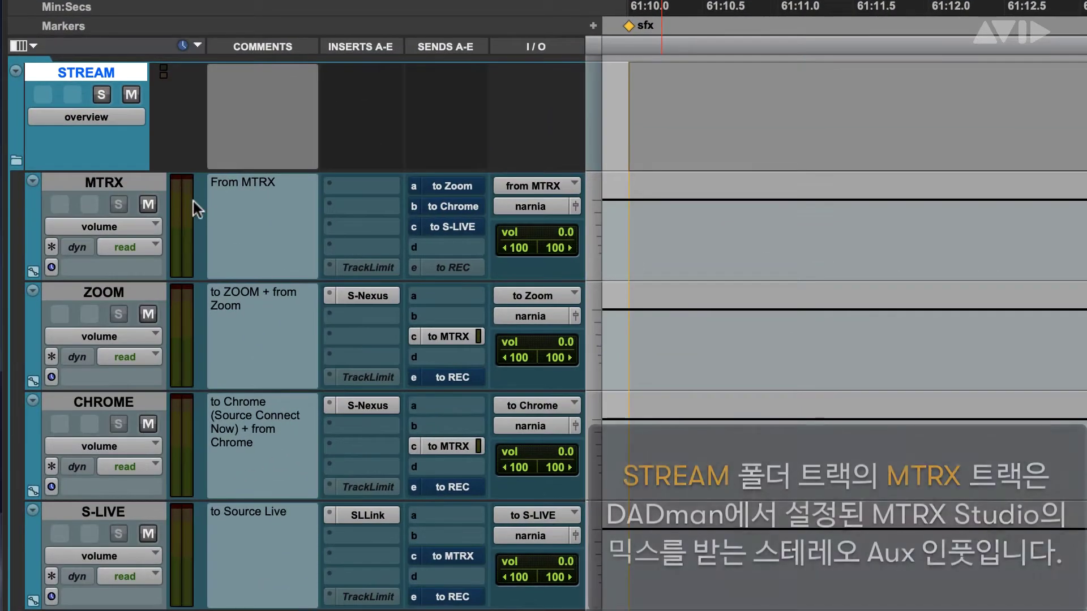
{"action": "left_click", "coordinate": [133, 180]}
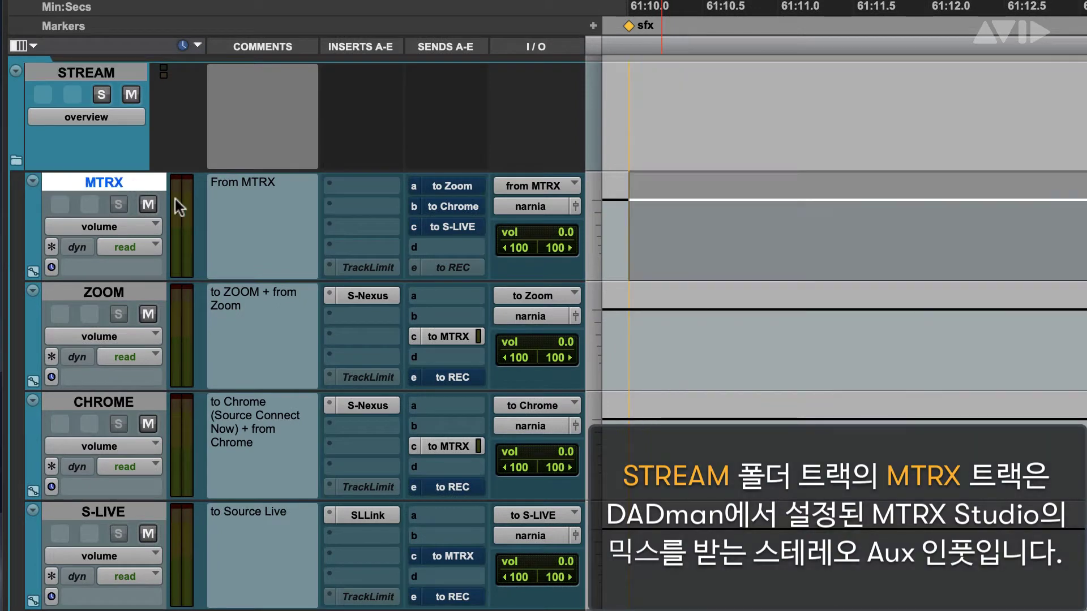
{"action": "left_click", "coordinate": [144, 289]}
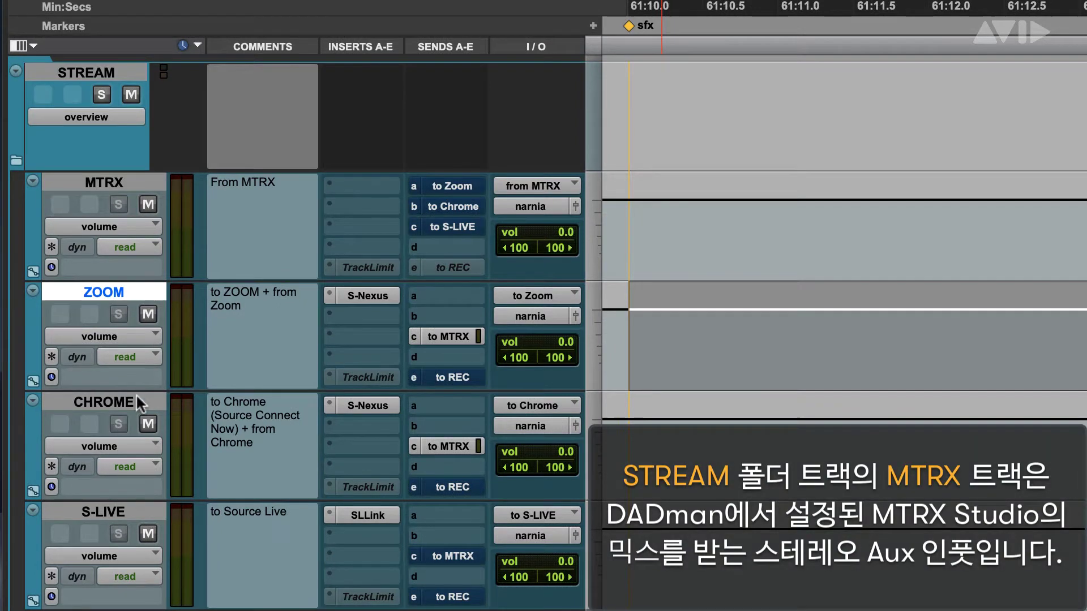
{"action": "left_click", "coordinate": [141, 400]}
{"action": "left_click", "coordinate": [144, 510]}
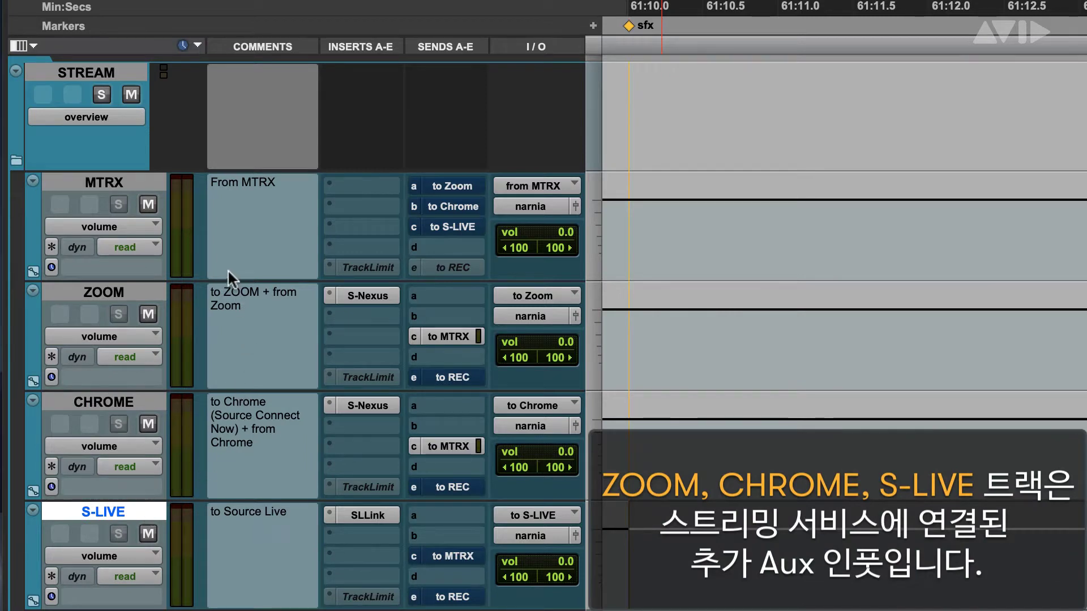
Step: Select the MTRX track and examine the channel assignment of its from MTRX input path in I/O Setup
{"action": "left_click", "coordinate": [144, 180]}
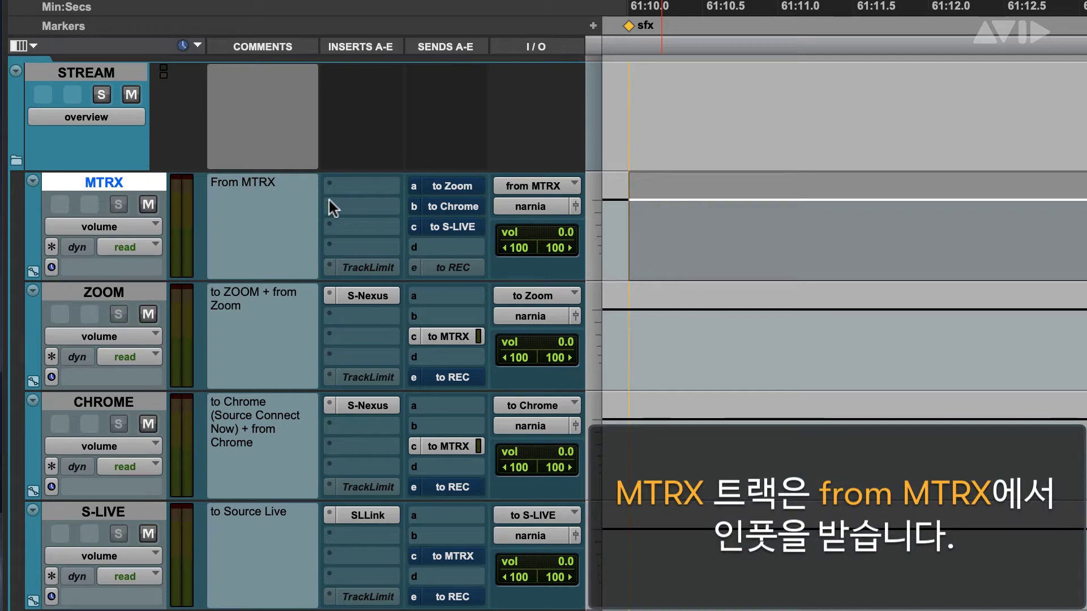
{"action": "left_click", "coordinate": [510, 185]}
{"action": "mouse_move", "coordinate": [541, 185]}
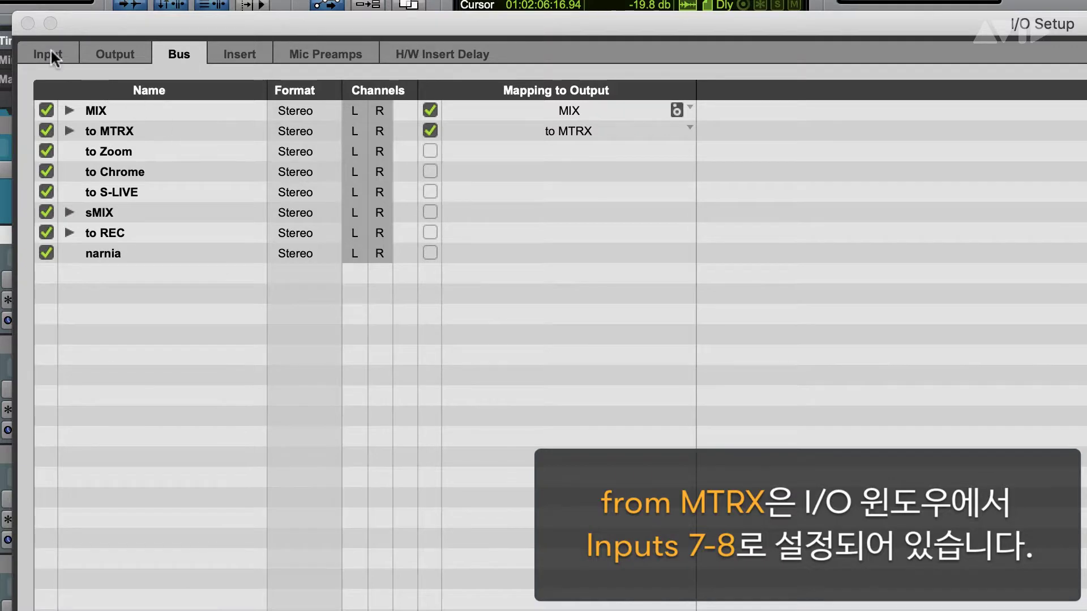
{"action": "left_click", "coordinate": [48, 51]}
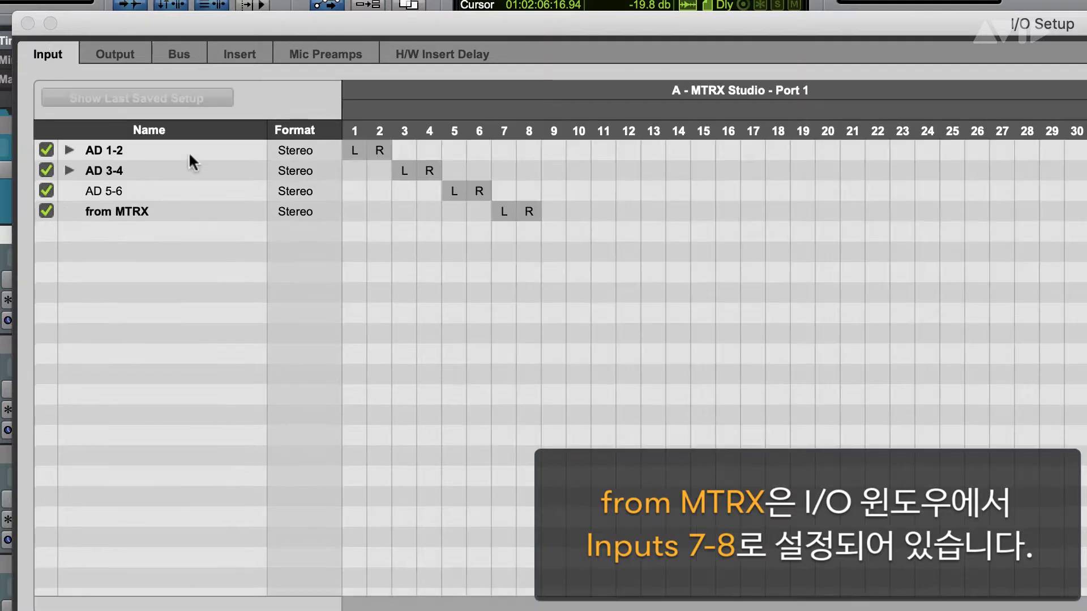
{"action": "left_click", "coordinate": [204, 205]}
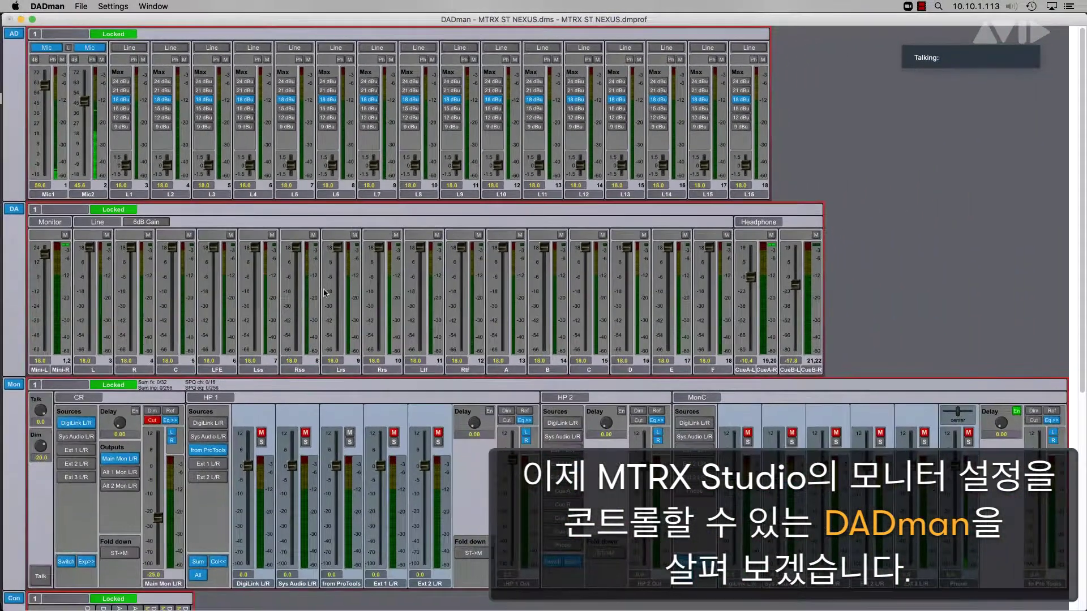
Step: Switch to DADman and examine the left and right channel assignments of MonC's to Pro Tools output in the Monitor Profile Configuration
{"action": "left_click", "coordinate": [111, 8]}
{"action": "left_click", "coordinate": [122, 31]}
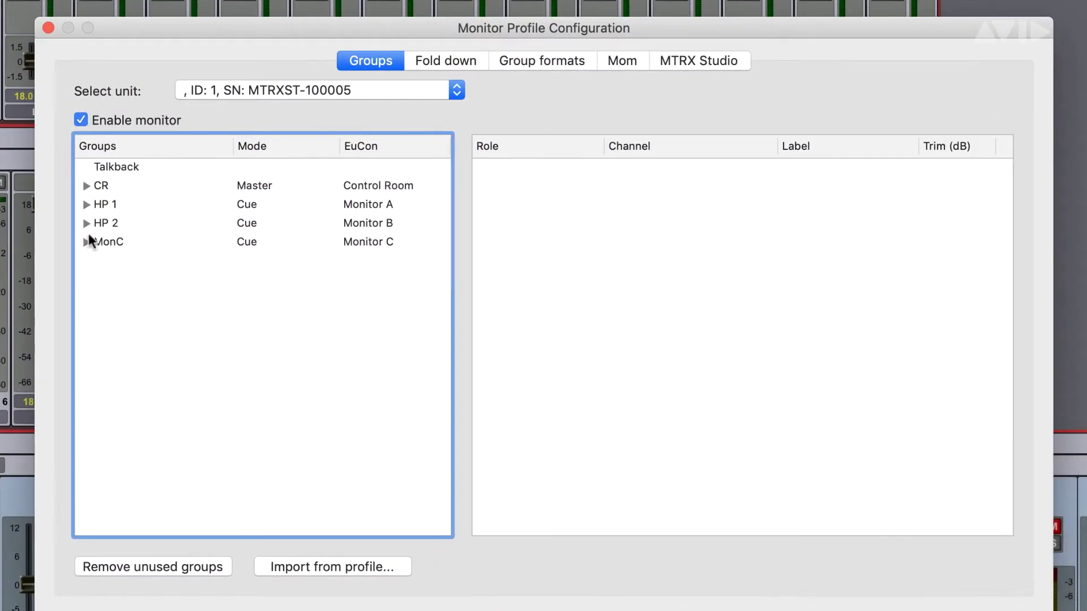
{"action": "left_click", "coordinate": [102, 279]}
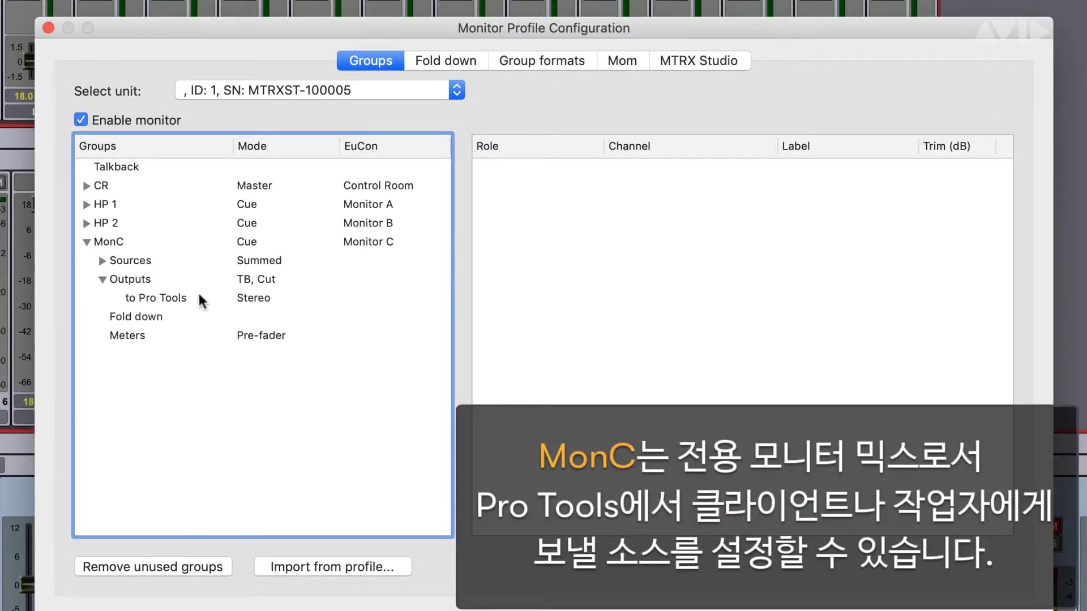
{"action": "left_click", "coordinate": [207, 300]}
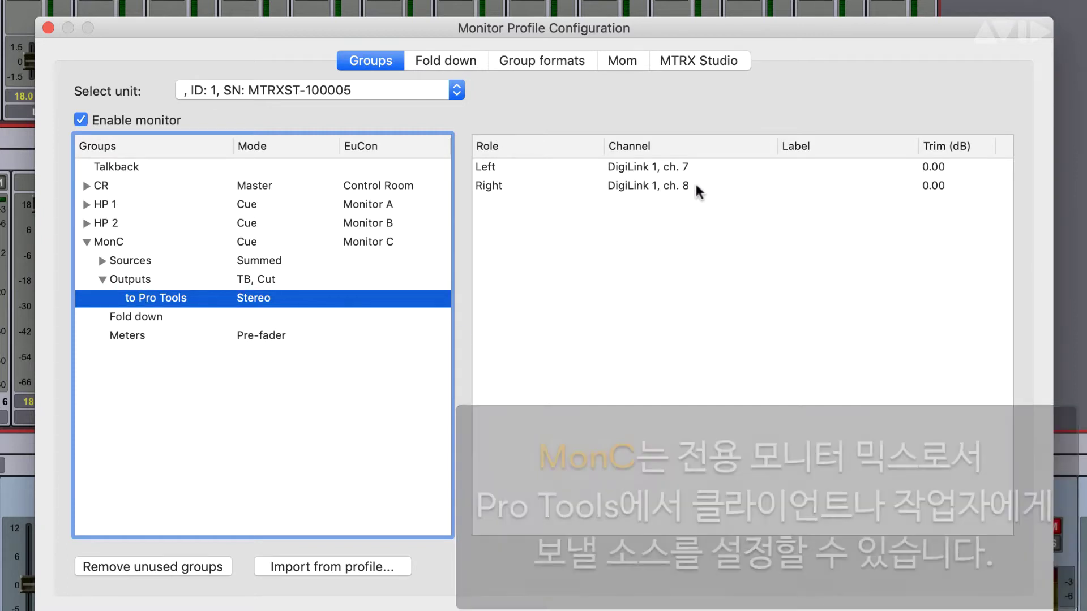
{"action": "left_click", "coordinate": [665, 165]}
{"action": "left_click", "coordinate": [667, 187]}
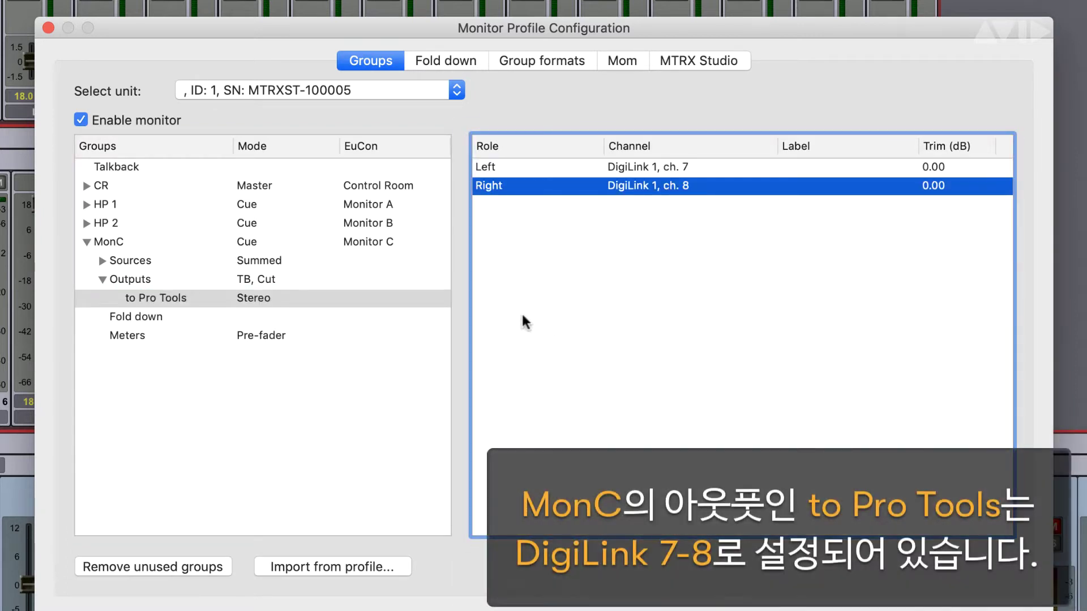
{"action": "left_click", "coordinate": [234, 296]}
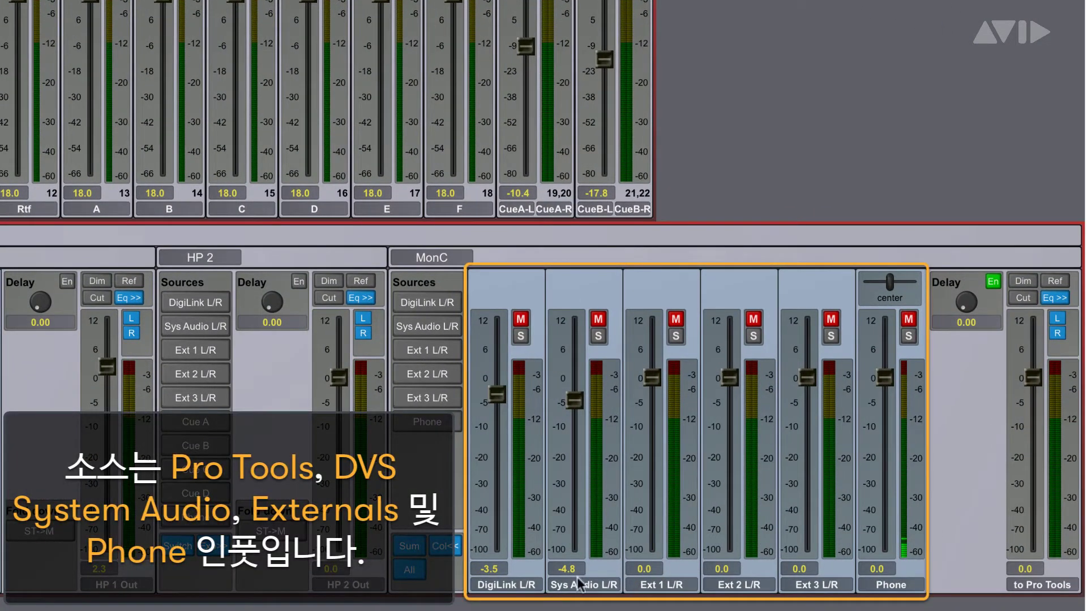
Step: Examine the MonC source strips, highlighting the DigiLink L/R, Sys Audio L/R and Ext 1 L/R labels
{"action": "double_click", "coordinate": [519, 586]}
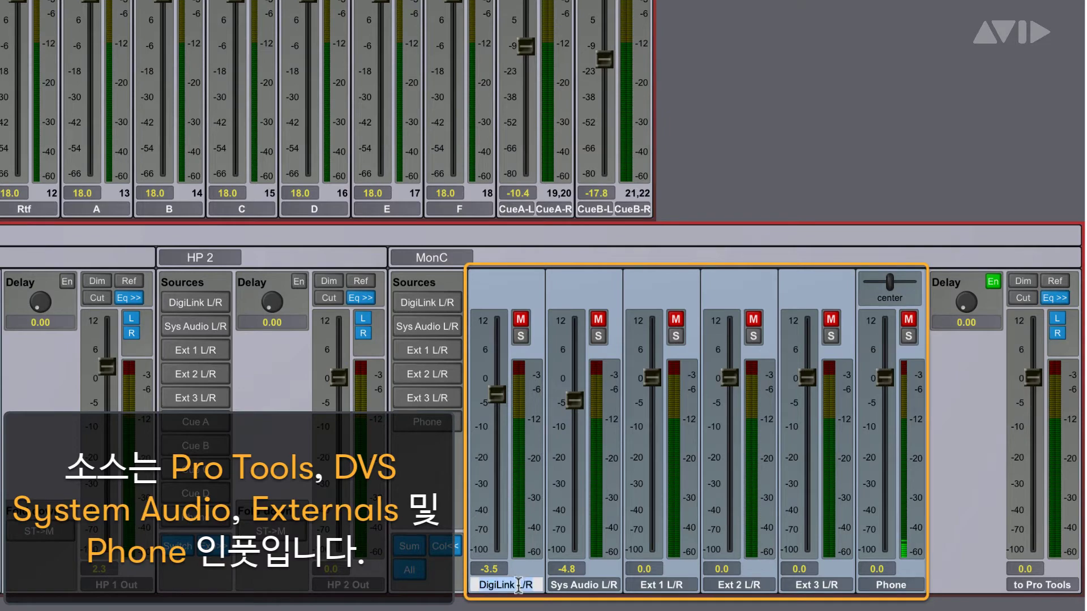
{"action": "double_click", "coordinate": [610, 587]}
{"action": "double_click", "coordinate": [675, 586]}
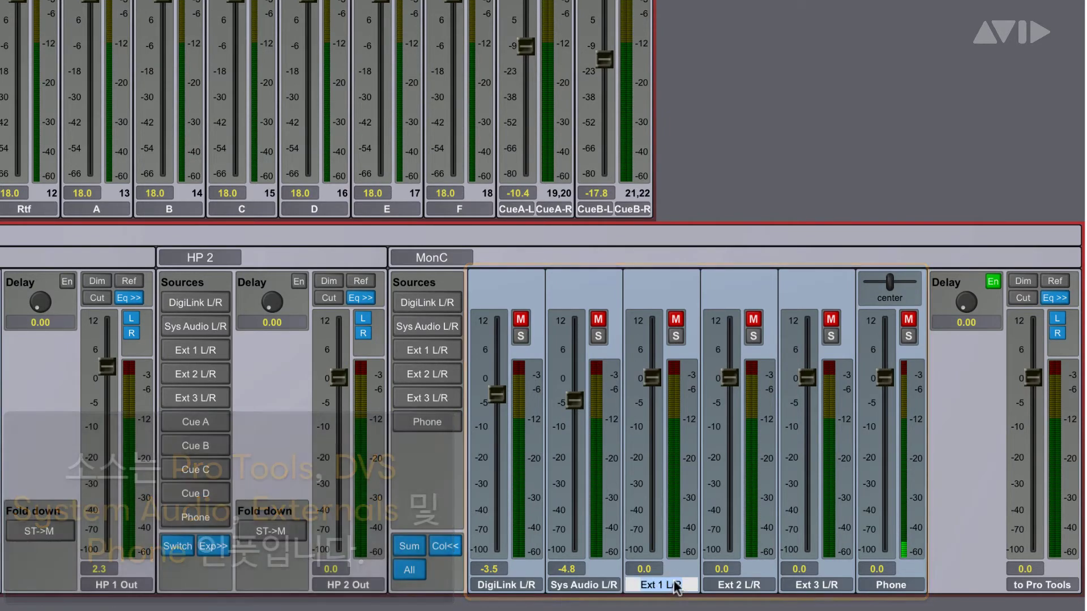
{"action": "left_click", "coordinate": [563, 597]}
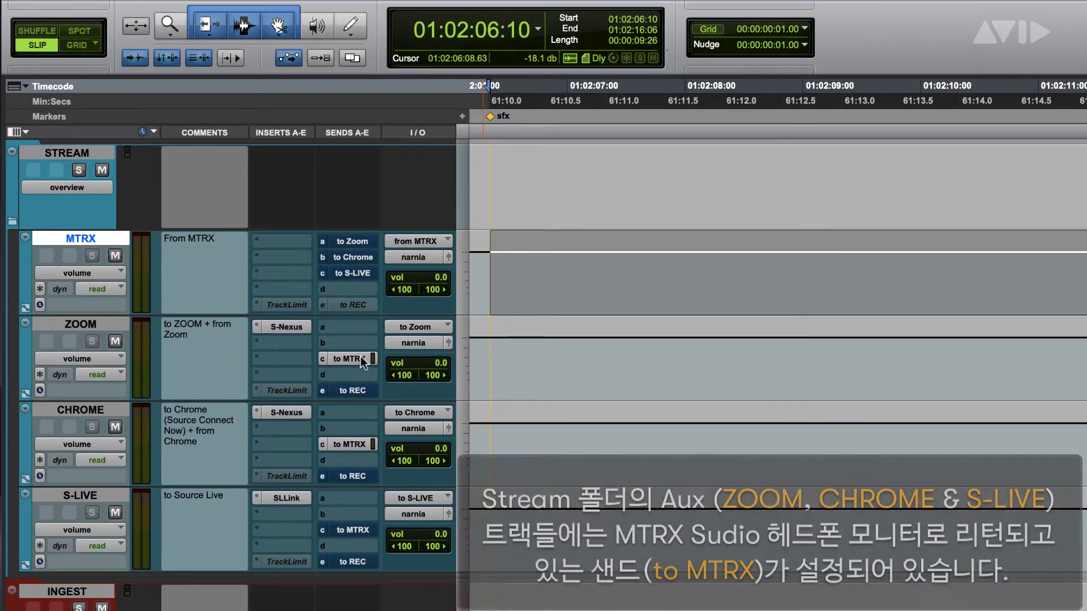
Step: Switch to Pro Tools and inspect the ZOOM track's to MTRX send and that path's output assignment in I/O Setup
{"action": "left_click", "coordinate": [354, 359]}
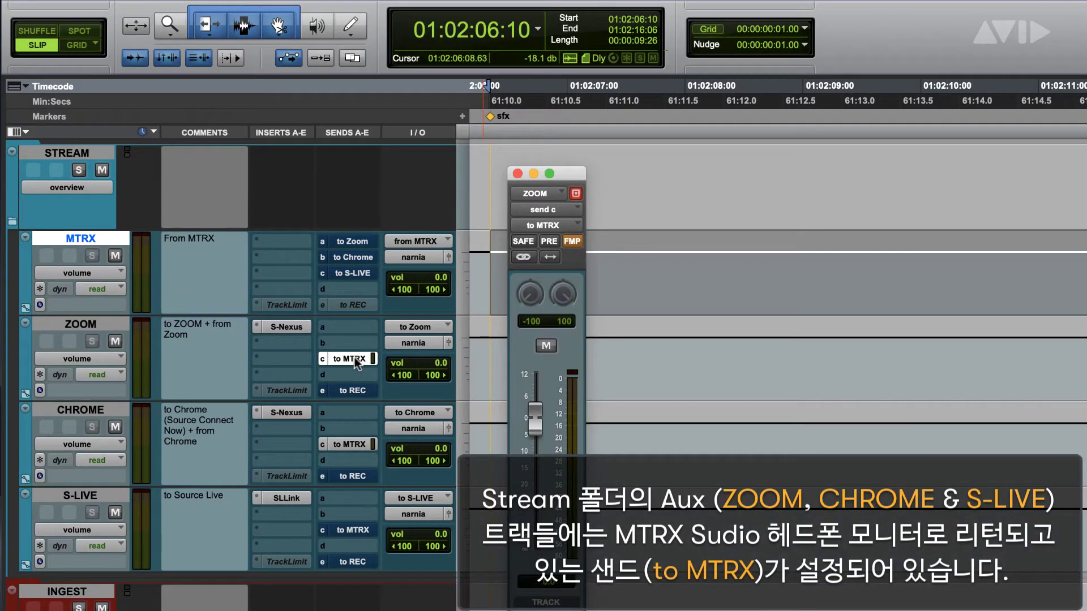
{"action": "left_click", "coordinate": [320, 357]}
{"action": "mouse_move", "coordinate": [403, 359]}
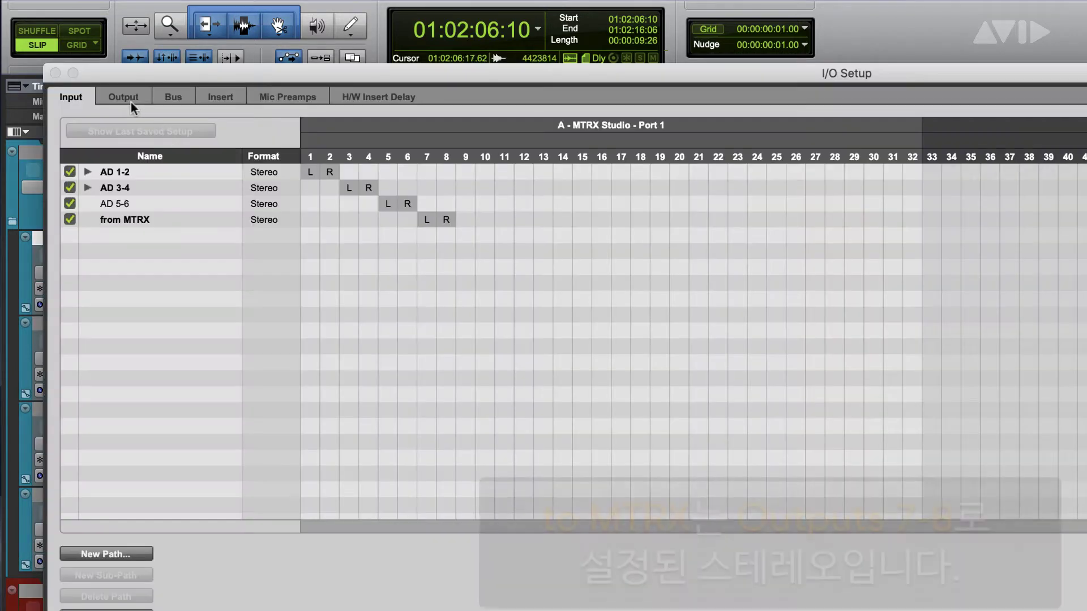
{"action": "left_click", "coordinate": [123, 97]}
{"action": "left_click", "coordinate": [186, 189]}
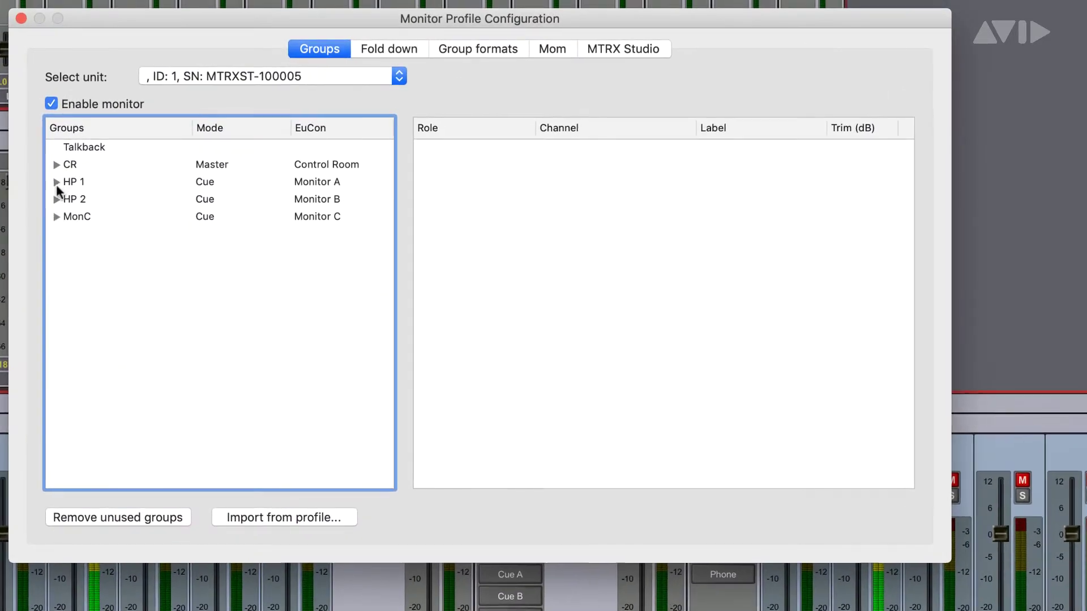
Step: In DADman's Monitor Profile Configuration, examine the left and right channel assignments of HP 1's from ProTools source
{"action": "left_click", "coordinate": [58, 182]}
{"action": "left_click", "coordinate": [71, 199]}
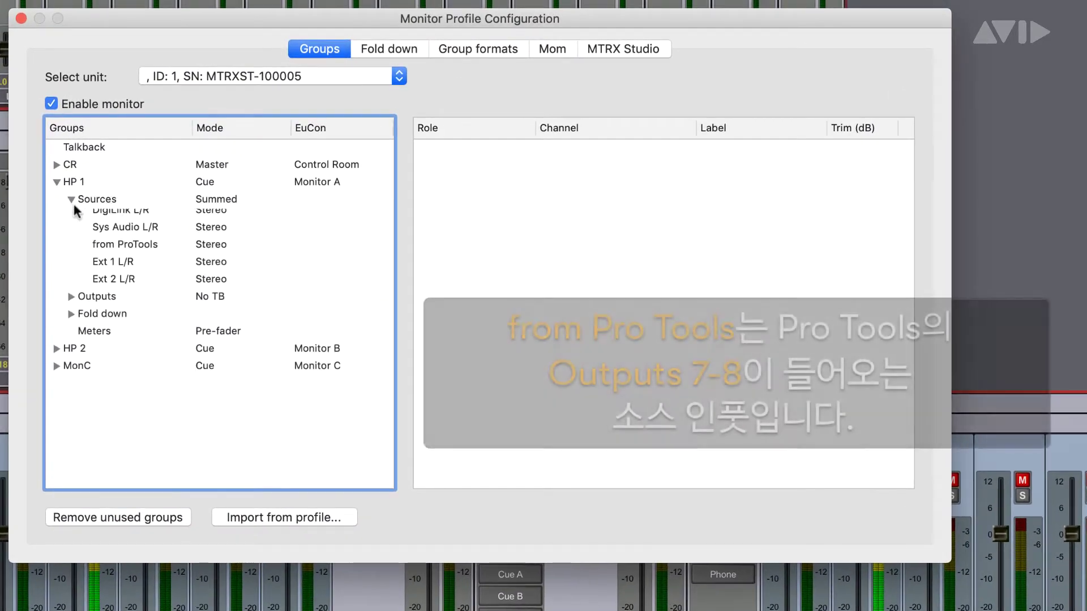
{"action": "left_click", "coordinate": [161, 252]}
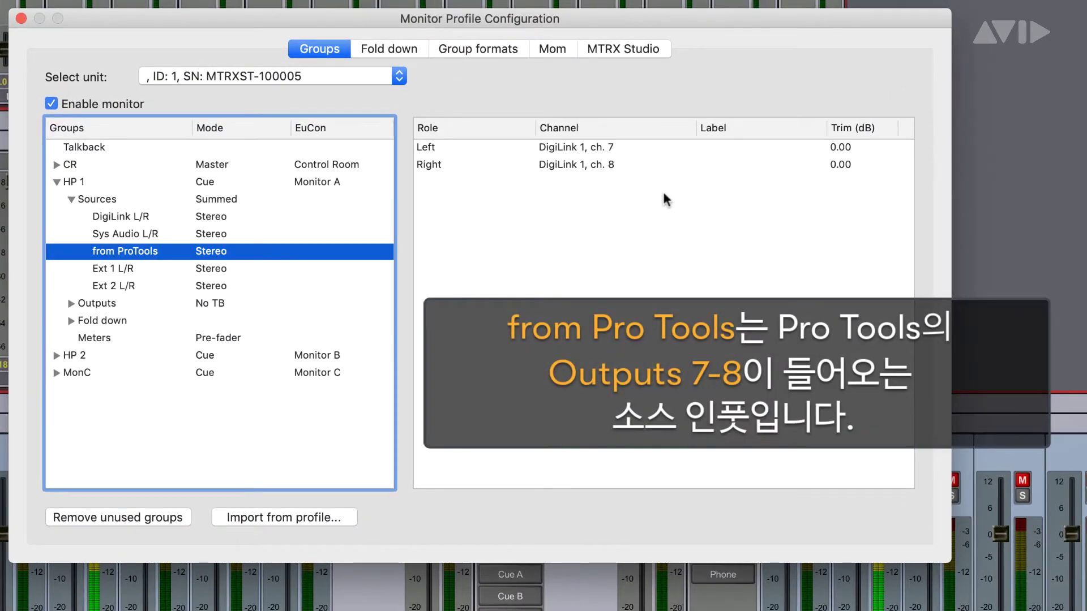
{"action": "left_click", "coordinate": [610, 155]}
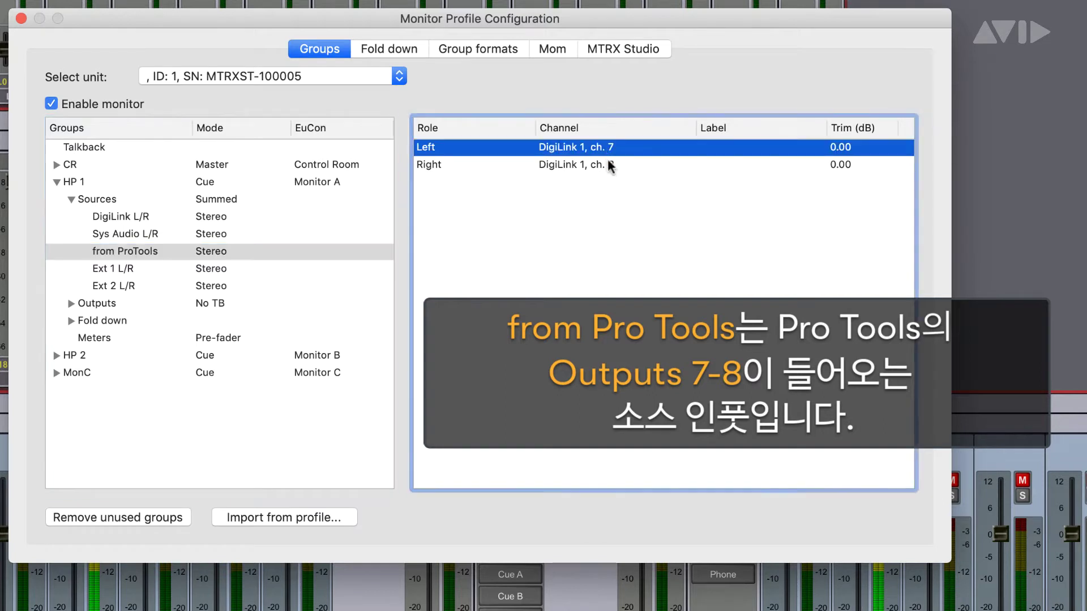
{"action": "left_click", "coordinate": [595, 165]}
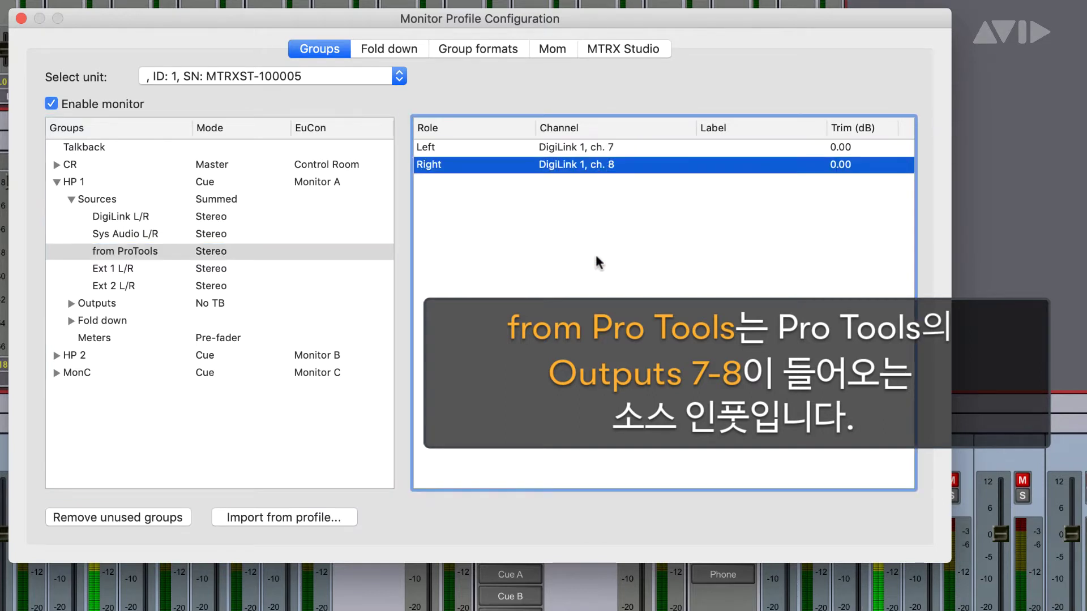
{"action": "left_click", "coordinate": [158, 252]}
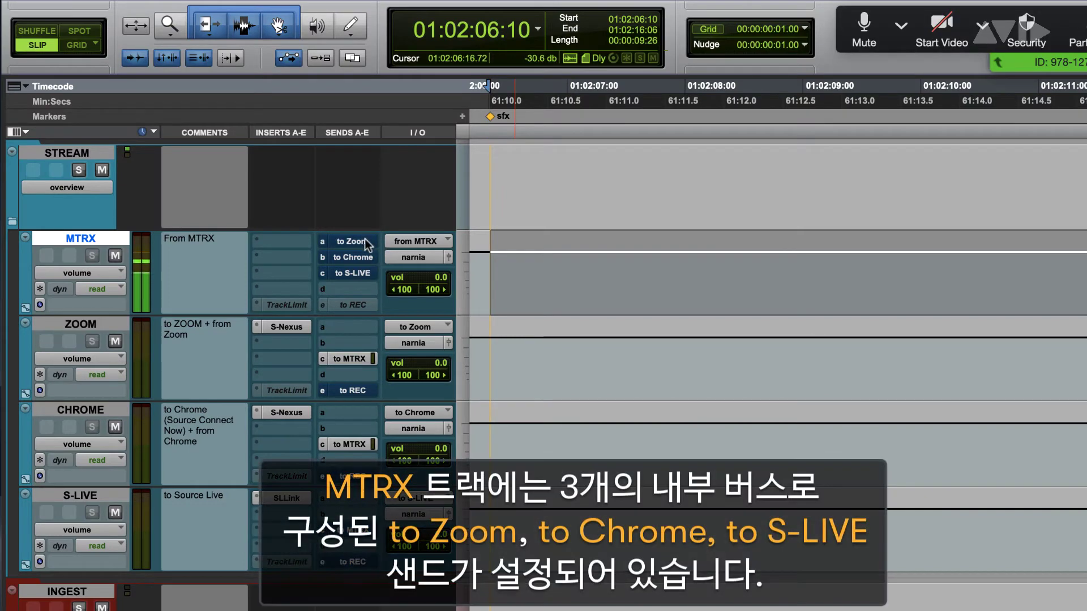
Step: Switch to Pro Tools, unmute the MTRX track's to Zoom send and check Zoom's microphone and speaker selections
{"action": "left_click", "coordinate": [365, 240], "text": "super"}
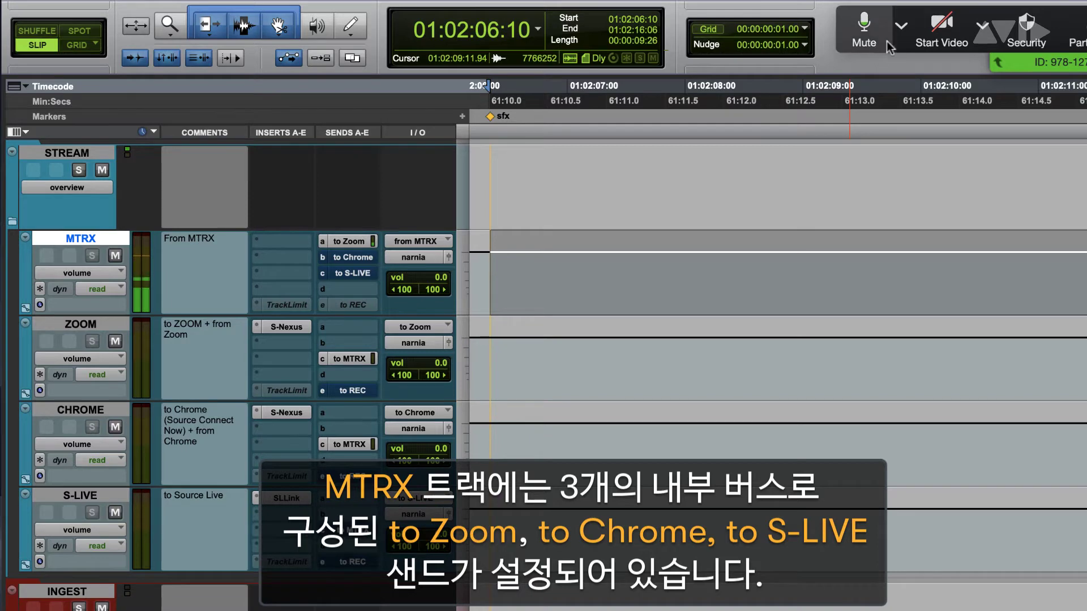
{"action": "left_click", "coordinate": [901, 26]}
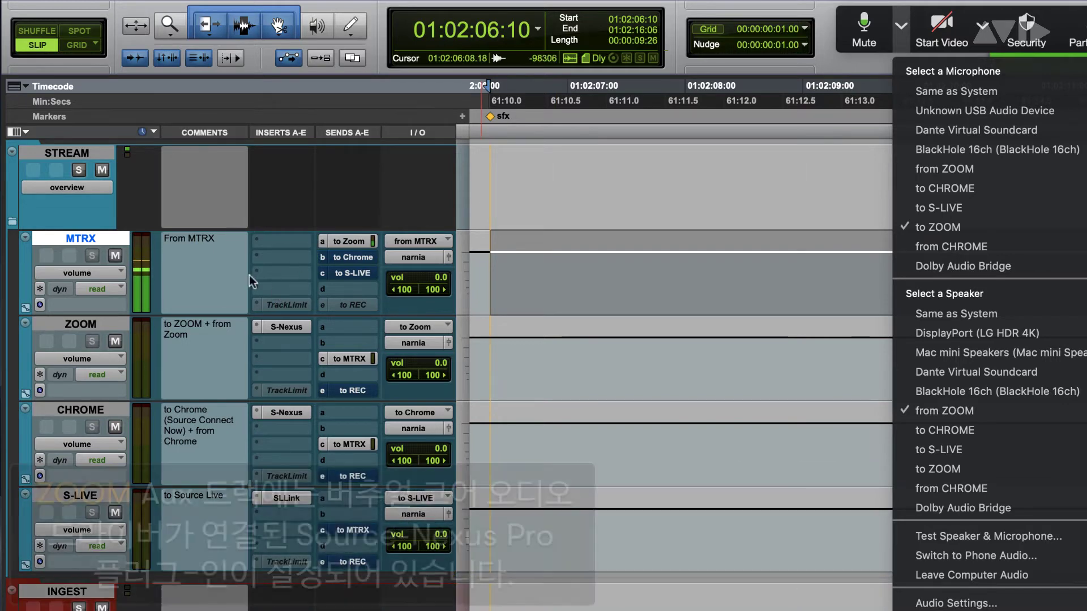
{"action": "left_click", "coordinate": [124, 321]}
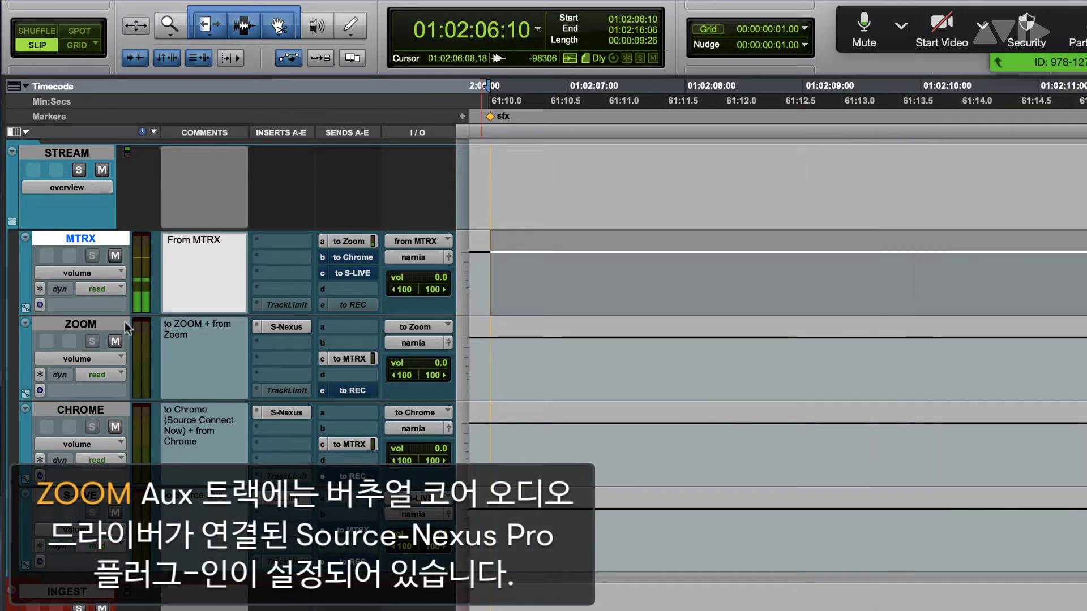
Step: Open the ZOOM track's Source-Nexus insert to watch its SEND and RECV meters, and mute the MTRX track's to Zoom send
{"action": "left_click", "coordinate": [127, 325]}
{"action": "left_click", "coordinate": [279, 327]}
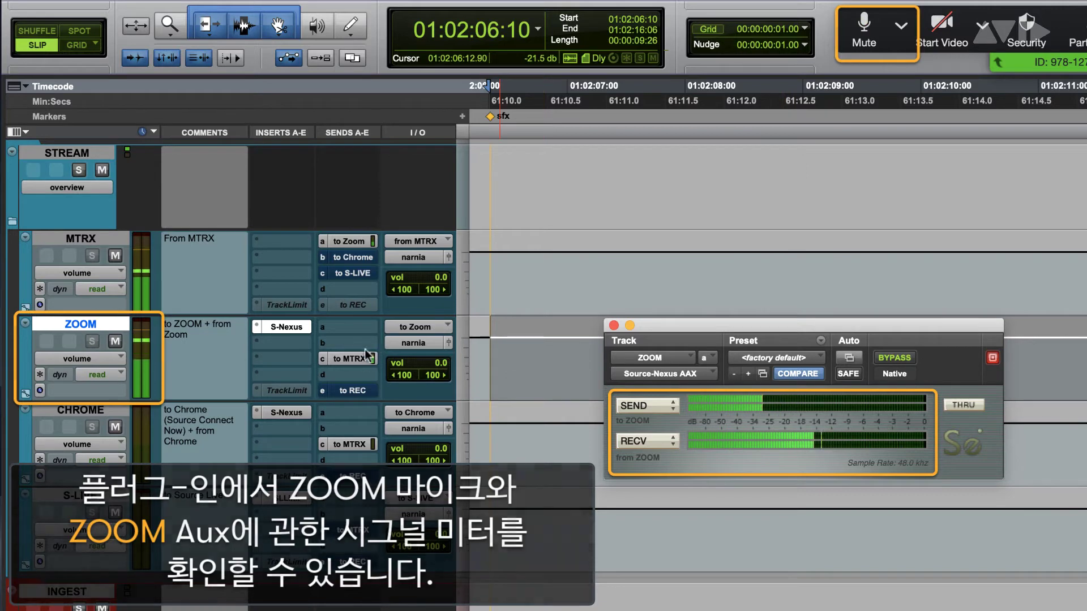
{"action": "left_click", "coordinate": [341, 359], "text": "super"}
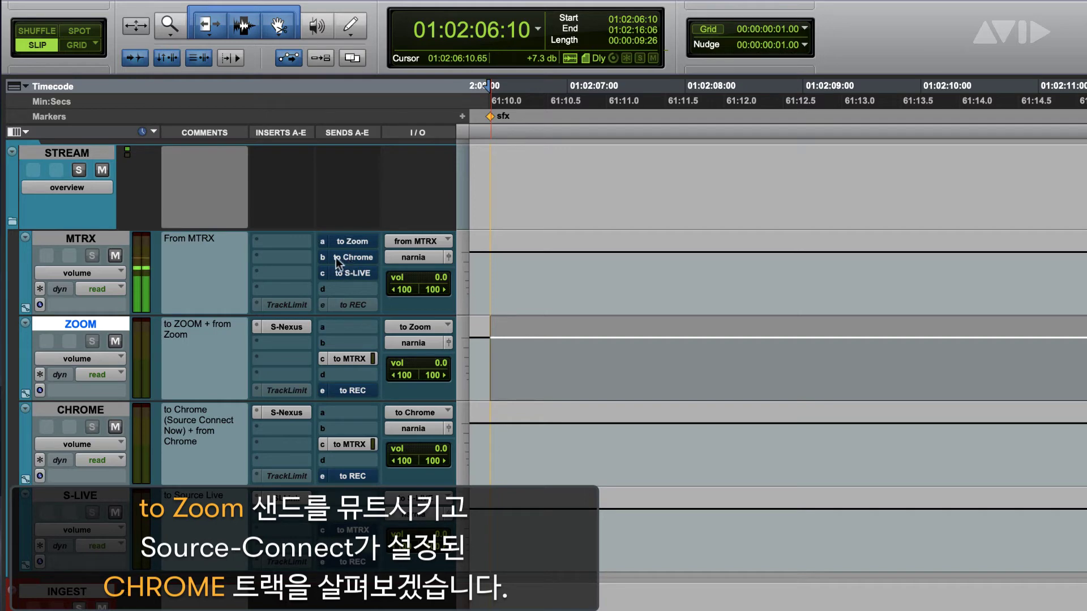
Step: Select the CHROME track, open its Source-Nexus insert and check the devices assigned to SEND and RECV
{"action": "left_click", "coordinate": [67, 411]}
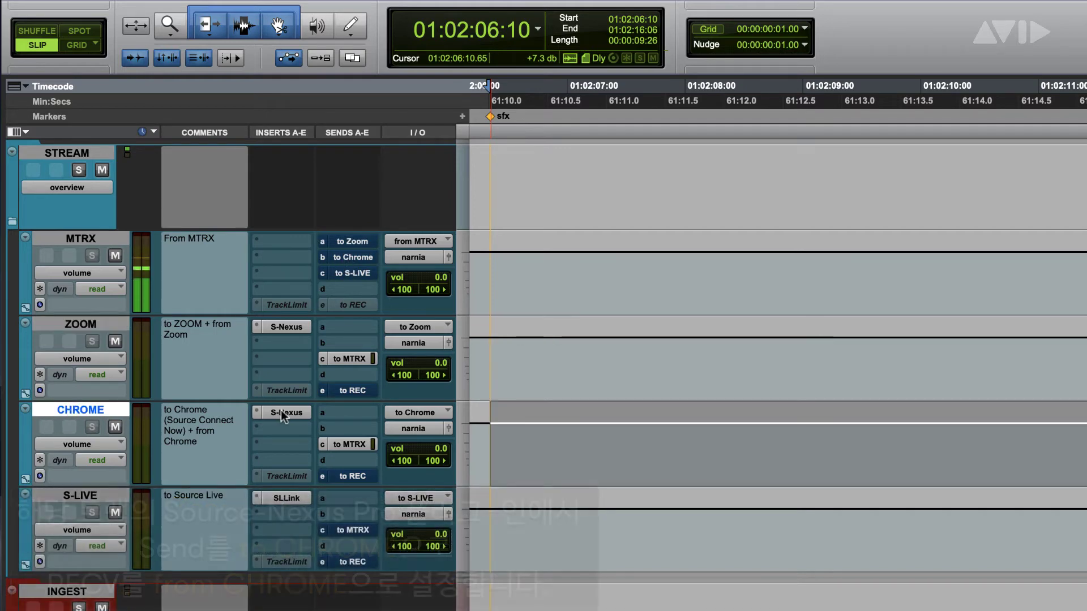
{"action": "left_click", "coordinate": [284, 415]}
{"action": "left_click", "coordinate": [660, 407]}
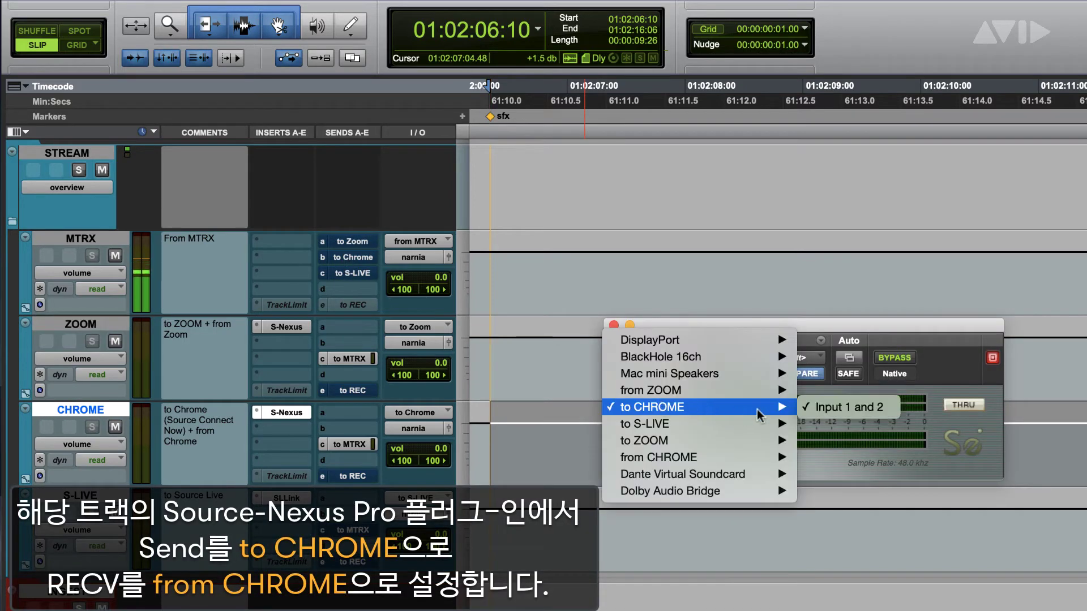
{"action": "left_click", "coordinate": [908, 329]}
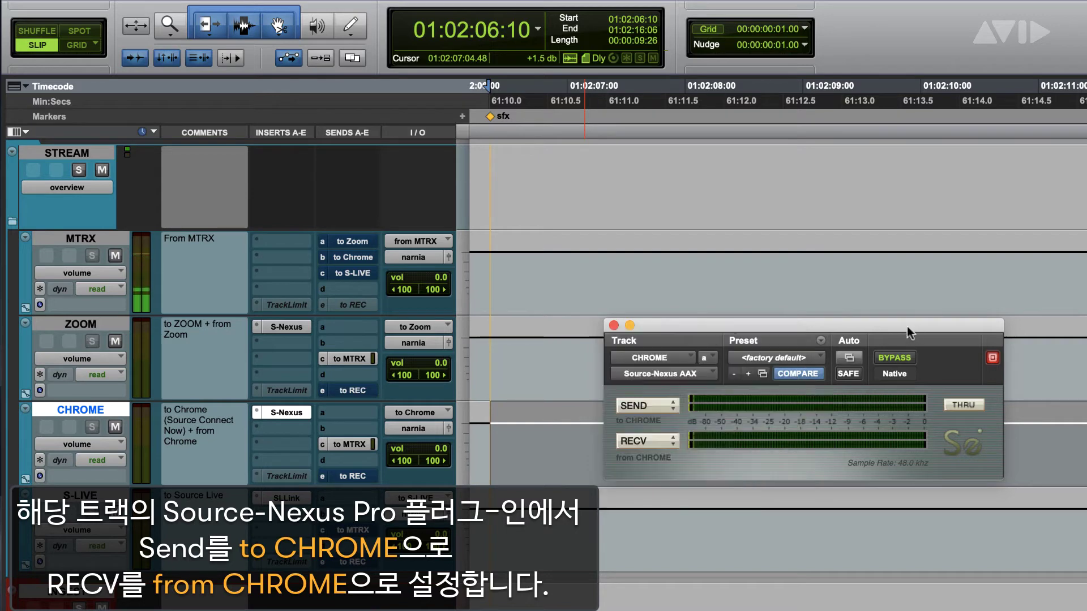
{"action": "left_click", "coordinate": [674, 443]}
{"action": "mouse_move", "coordinate": [671, 445]}
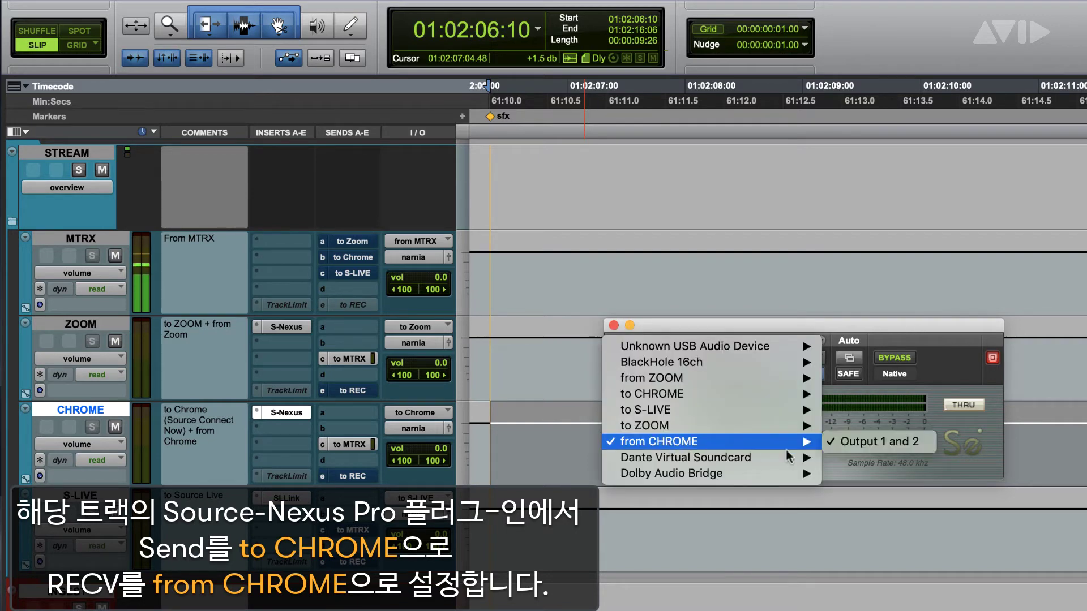
{"action": "left_click", "coordinate": [977, 340]}
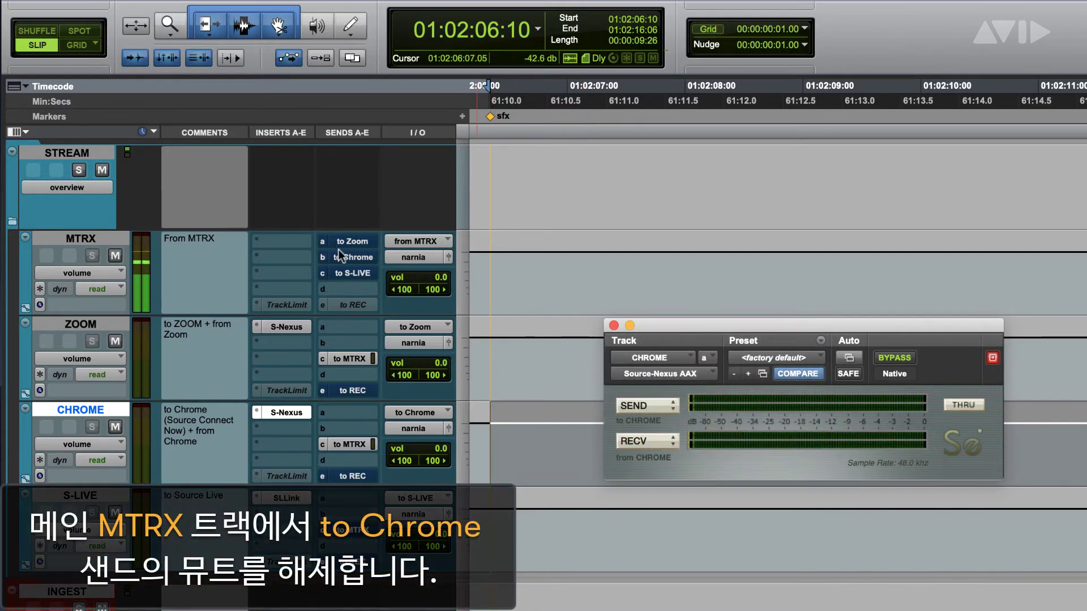
Step: Unmute the MTRX track's to Chrome send, and switch to DADman to unmute the DigiLink L/R source in the MonC section
{"action": "left_click", "coordinate": [340, 256]}
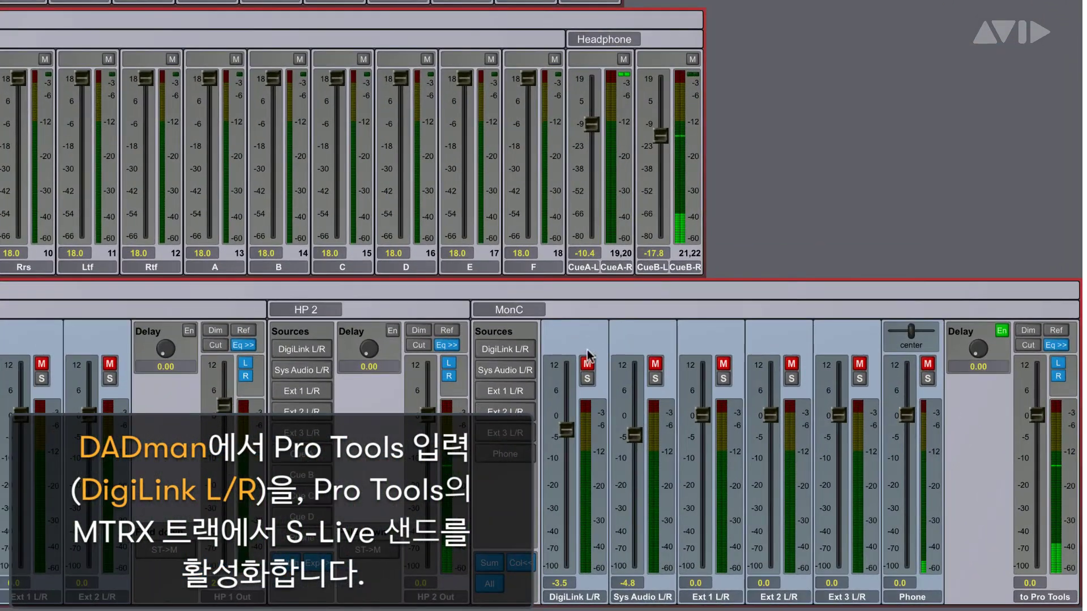
{"action": "left_click", "coordinate": [587, 356]}
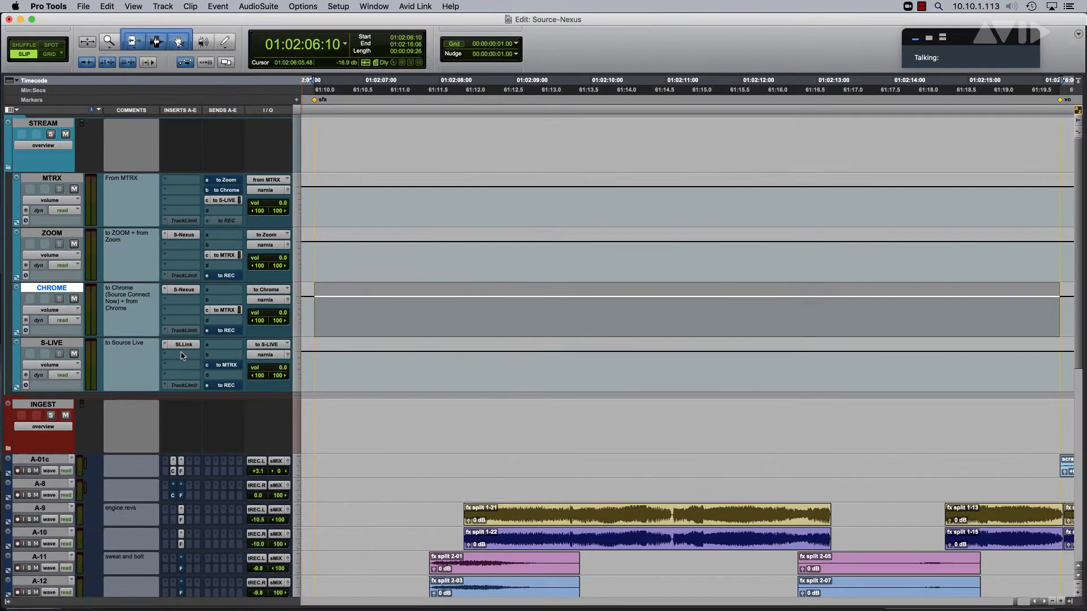
Step: Switch to Pro Tools, play the session briefly to check the S-LIVE meters, and inspect the track's Source-Live Link insert before closing it
{"action": "key", "text": "space"}
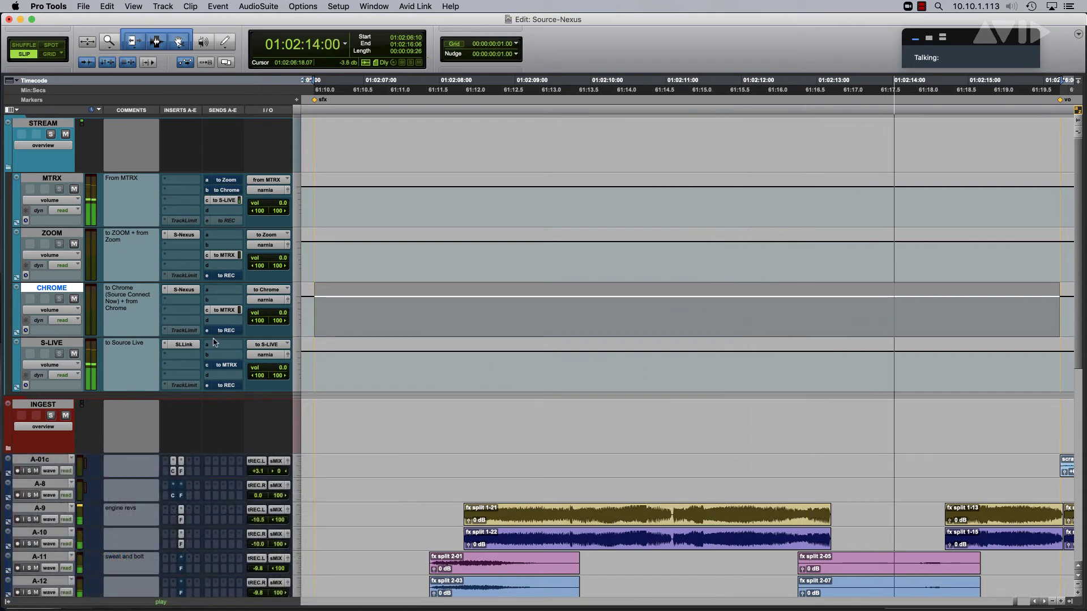
{"action": "key", "text": "space"}
{"action": "left_click", "coordinate": [183, 344]}
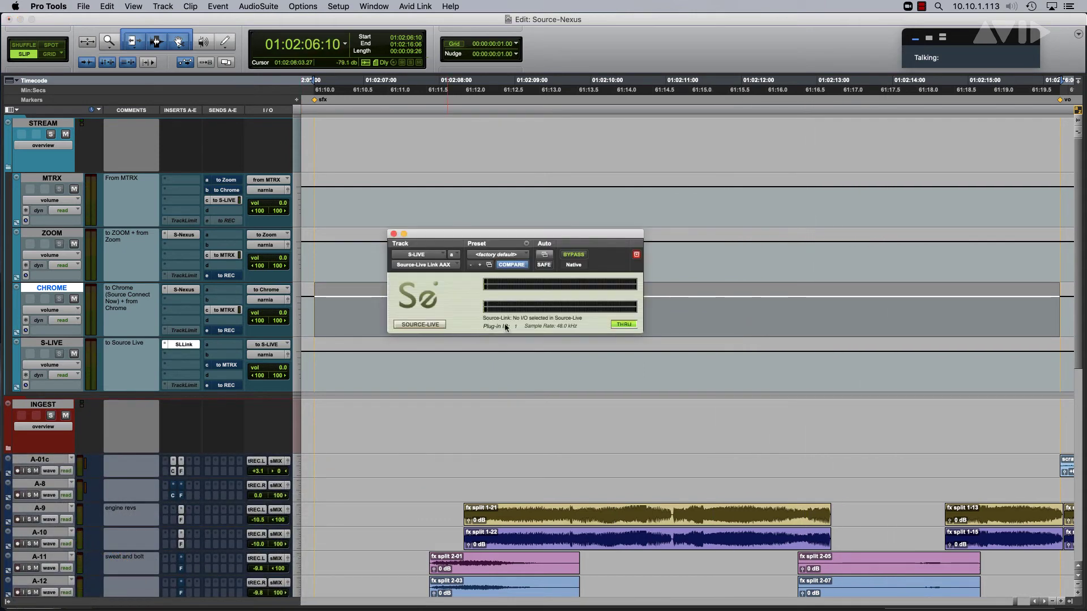
{"action": "left_click", "coordinate": [394, 233]}
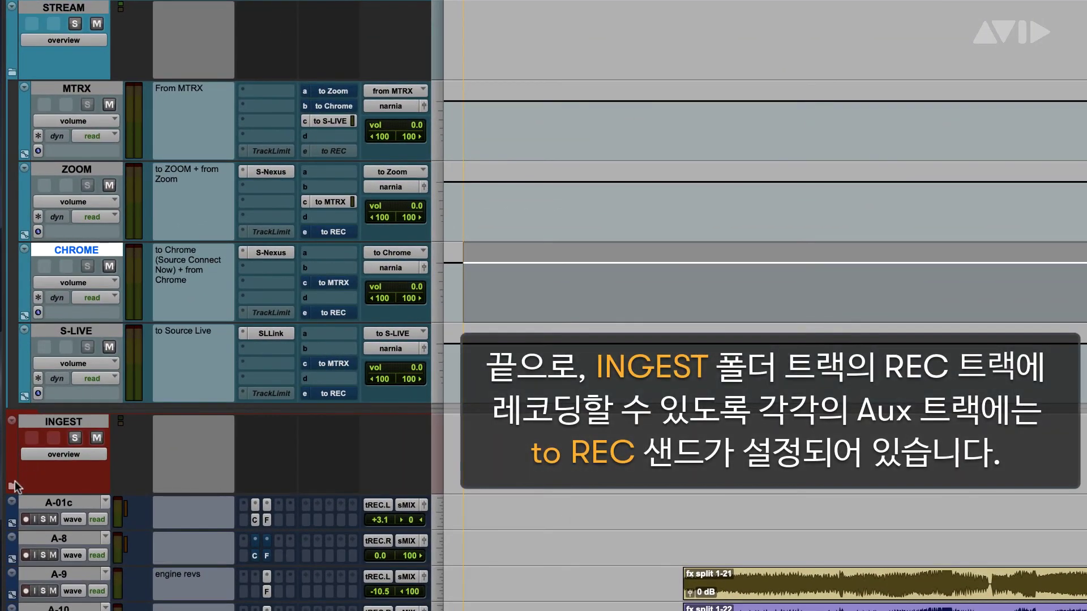
Step: Expand the INGEST folder track, unmute the CHROME track's to REC send, record-enable the REC track and start recording
{"action": "left_click", "coordinate": [13, 485]}
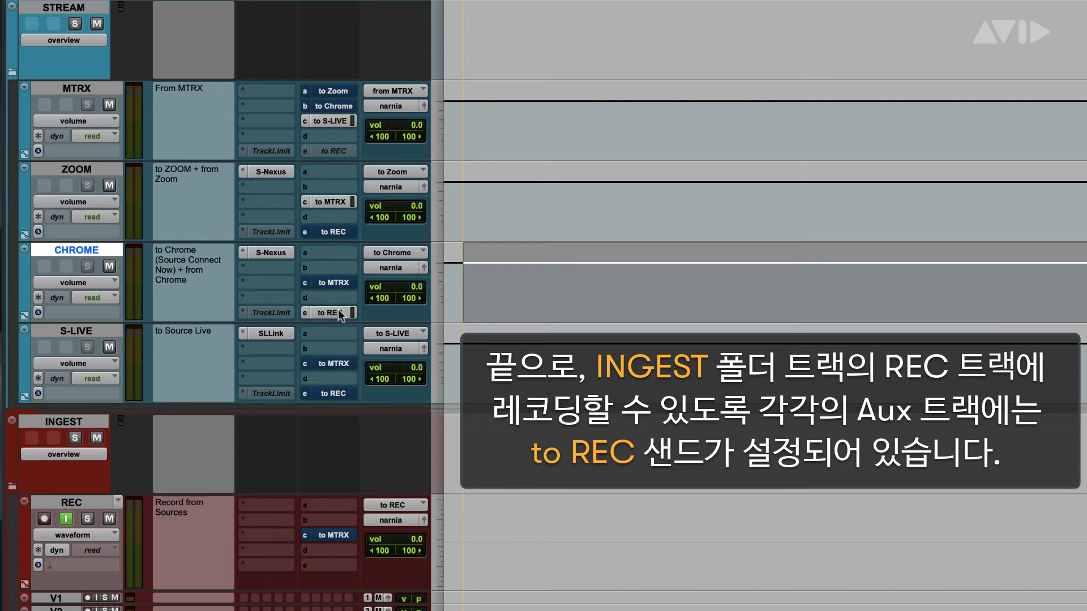
{"action": "left_click", "coordinate": [44, 519]}
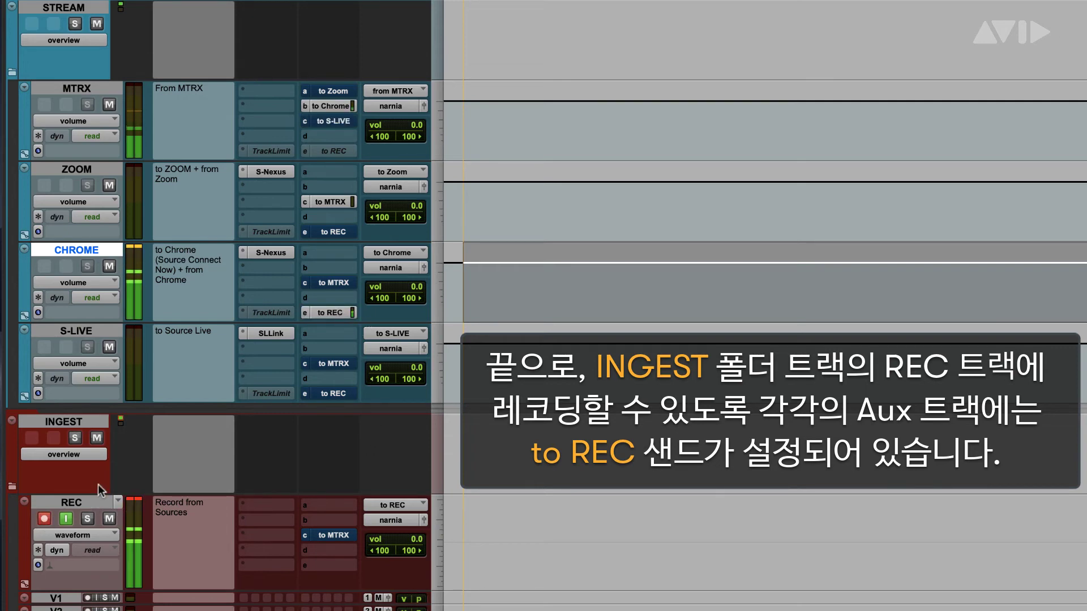
{"action": "key", "text": "F12"}
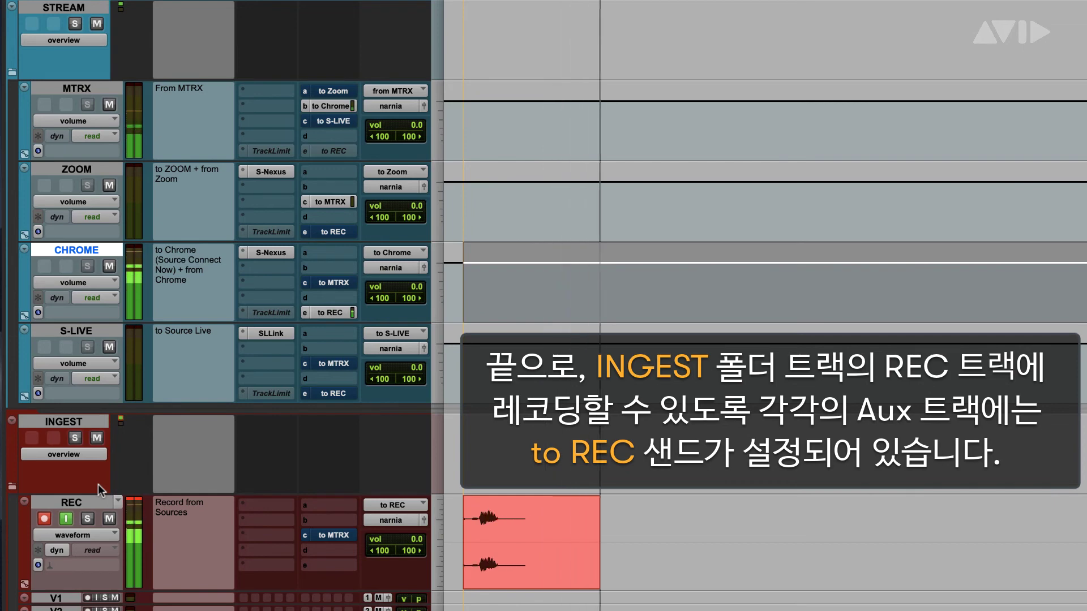